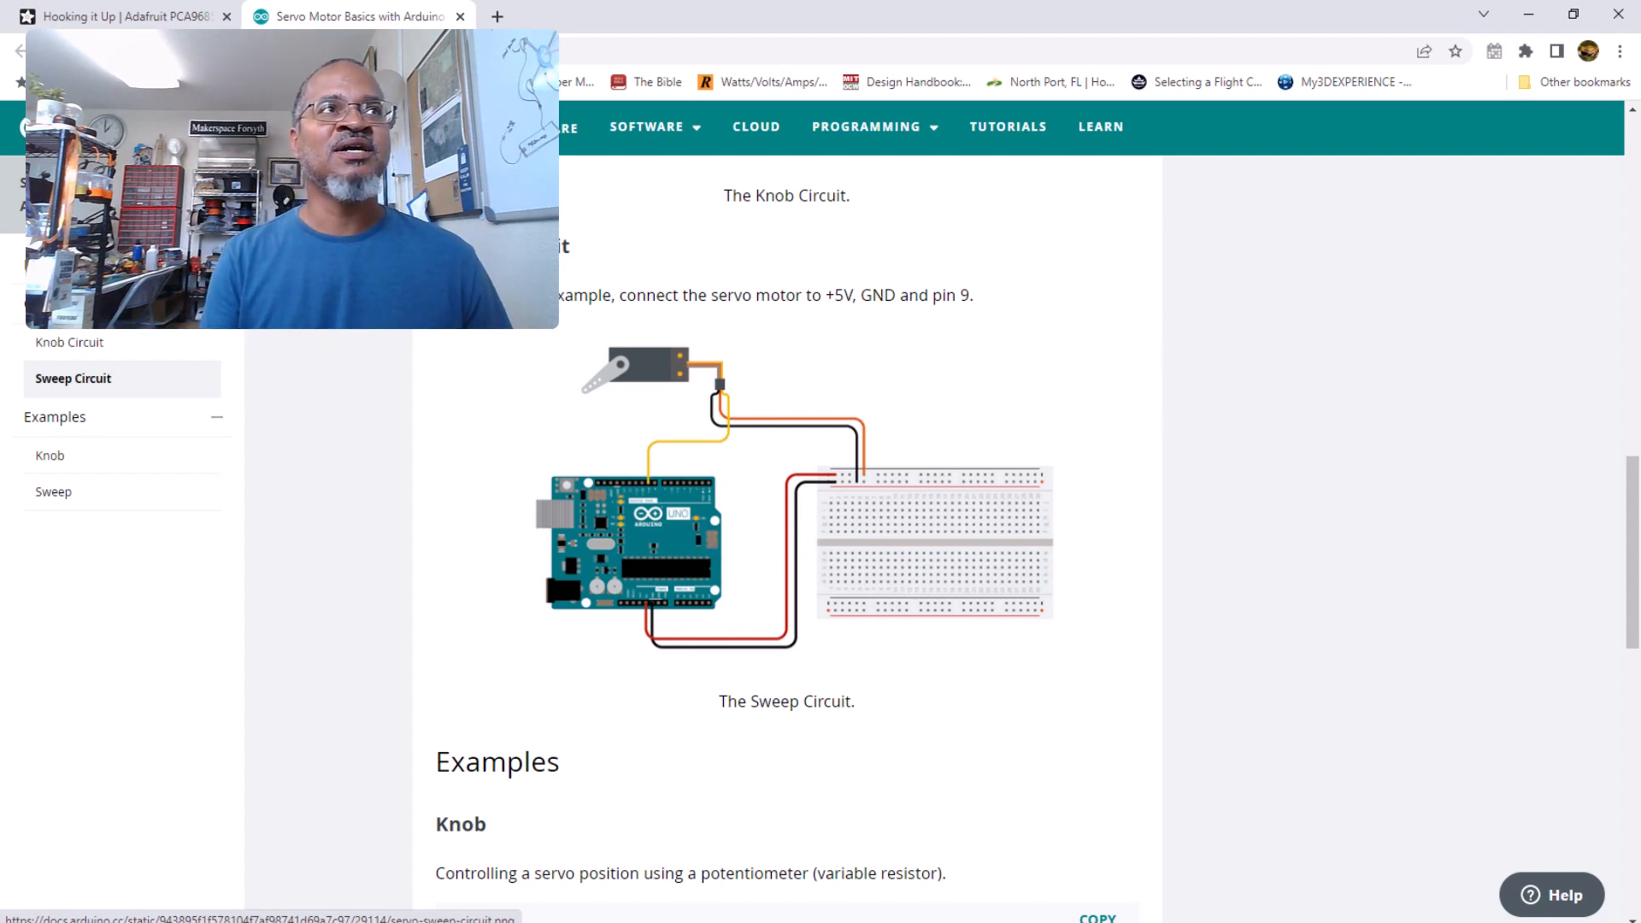
- Glance at the Adafruit tutorial, return to the servo basics page, and reveal the Arduino sketch windows from the taskbar
{"action": "left_click", "coordinate": [160, 17]}
{"action": "left_click", "coordinate": [263, 17]}
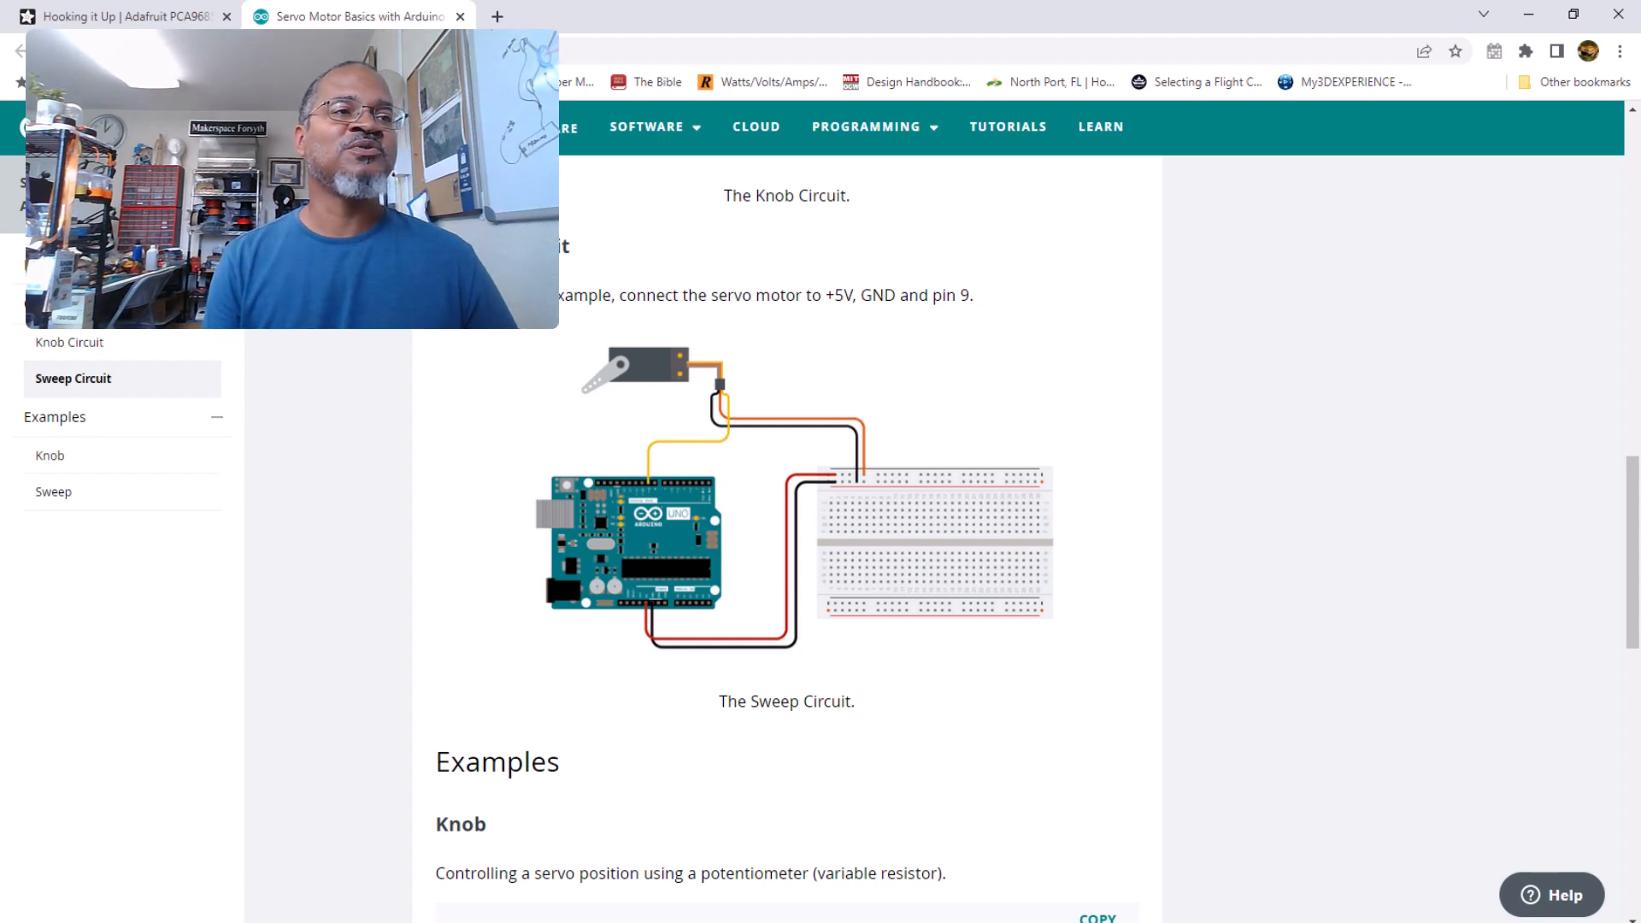
{"action": "left_click", "coordinate": [455, 916]}
- Bring the Sweep sketch forward, then place the servo driver sketch on the left half beside it
{"action": "left_click", "coordinate": [393, 887]}
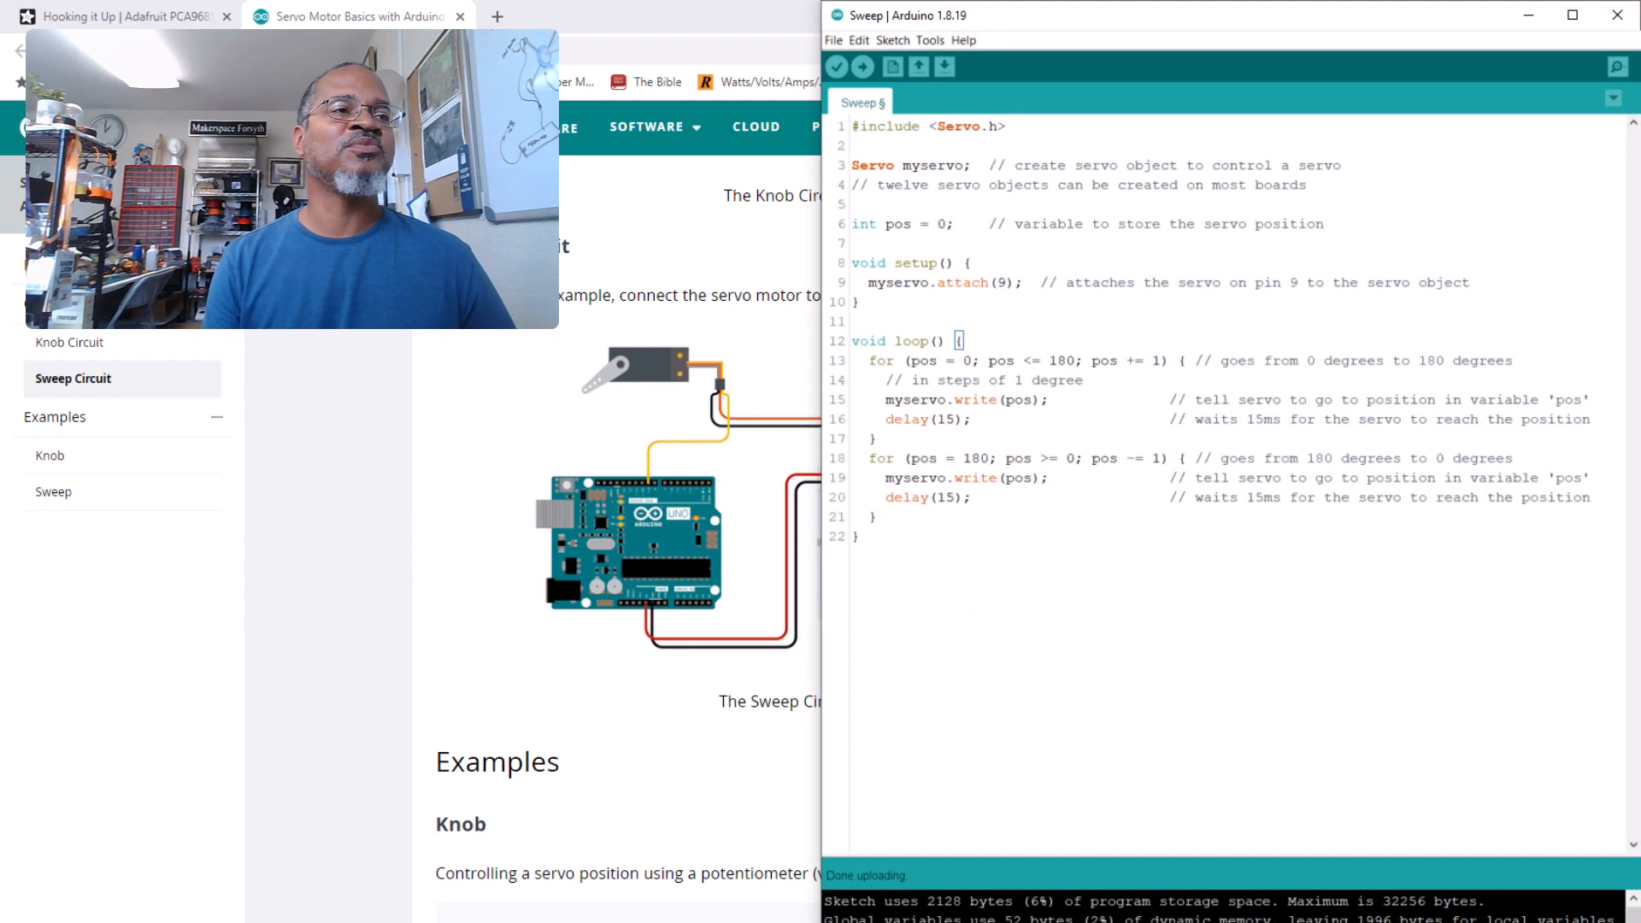
{"action": "left_click", "coordinate": [455, 917]}
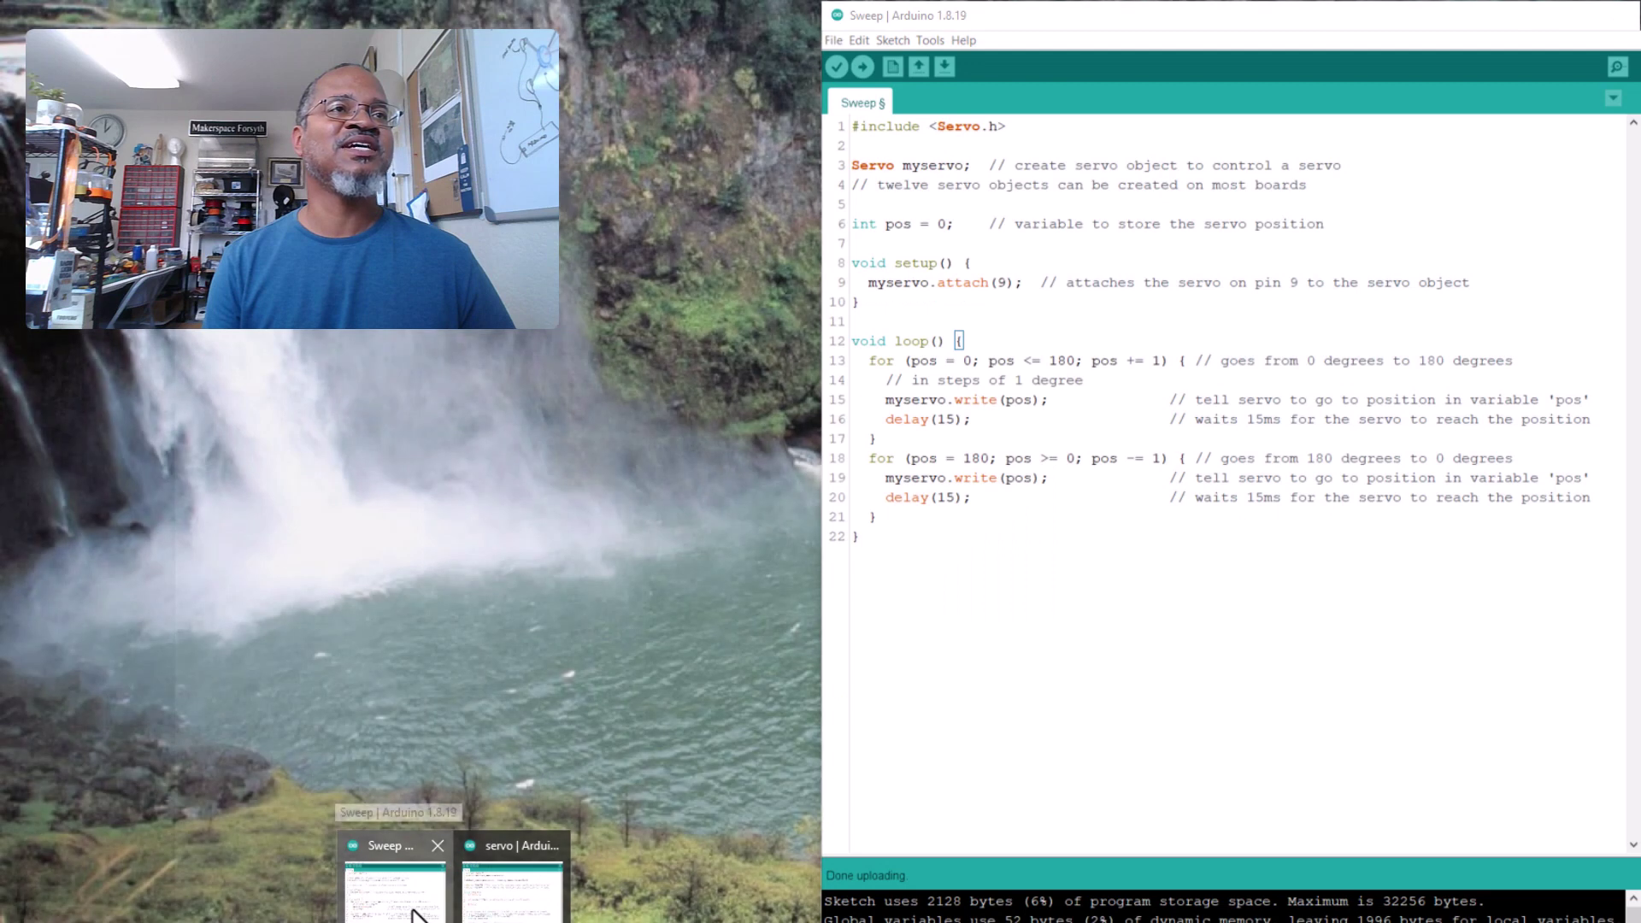
{"action": "left_click", "coordinate": [392, 887]}
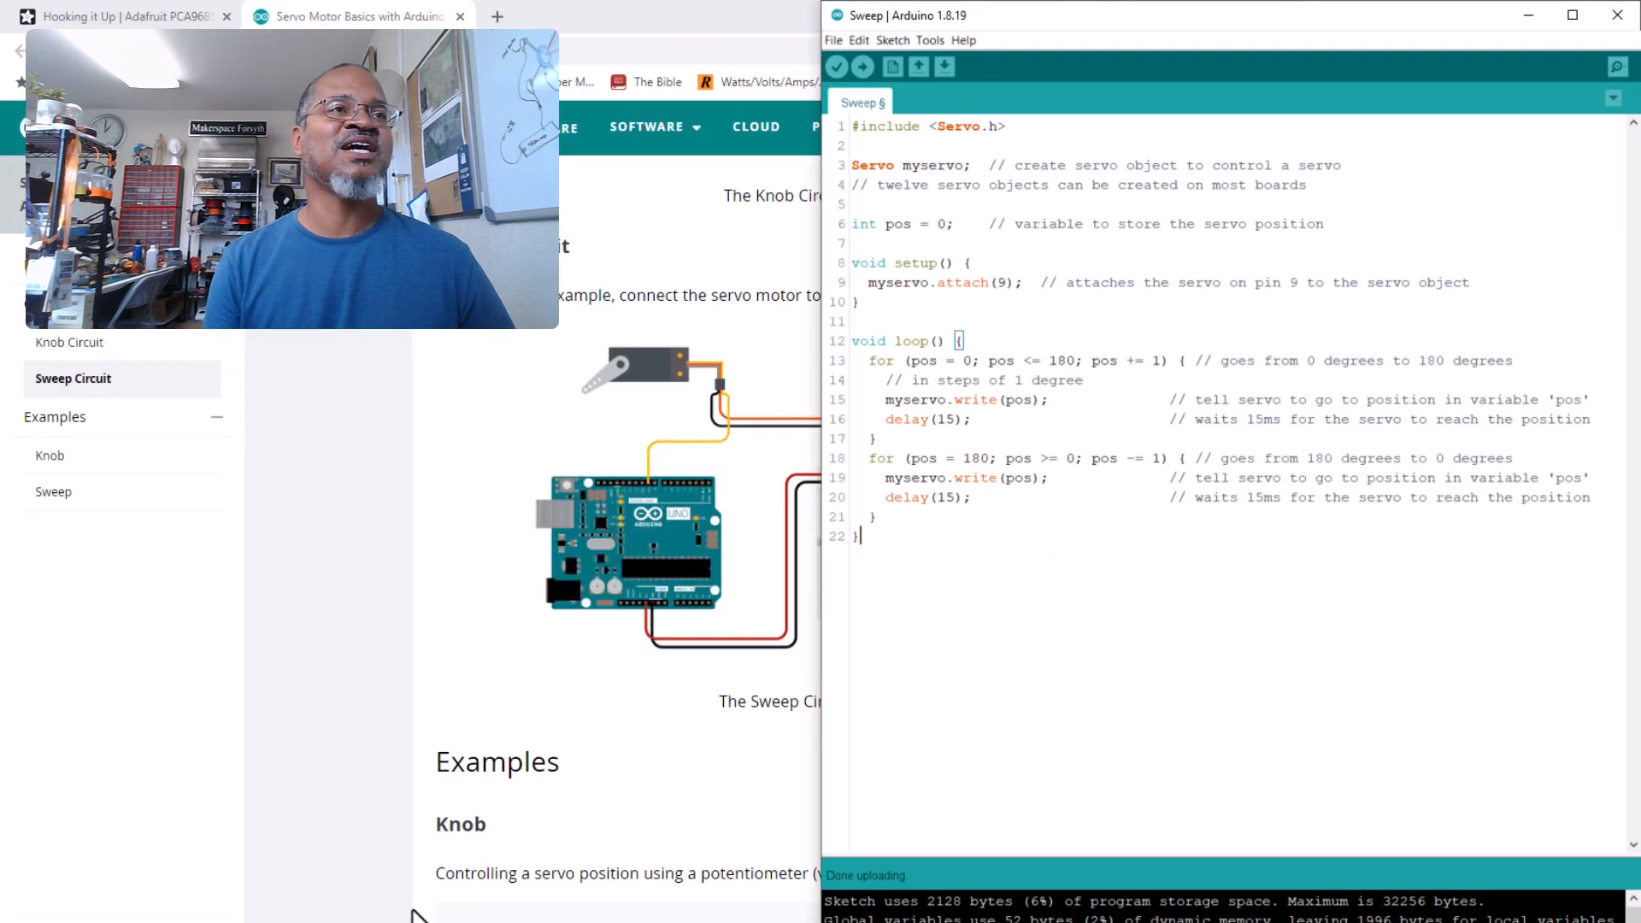
{"action": "left_click", "coordinate": [454, 916]}
{"action": "left_click", "coordinate": [512, 887]}
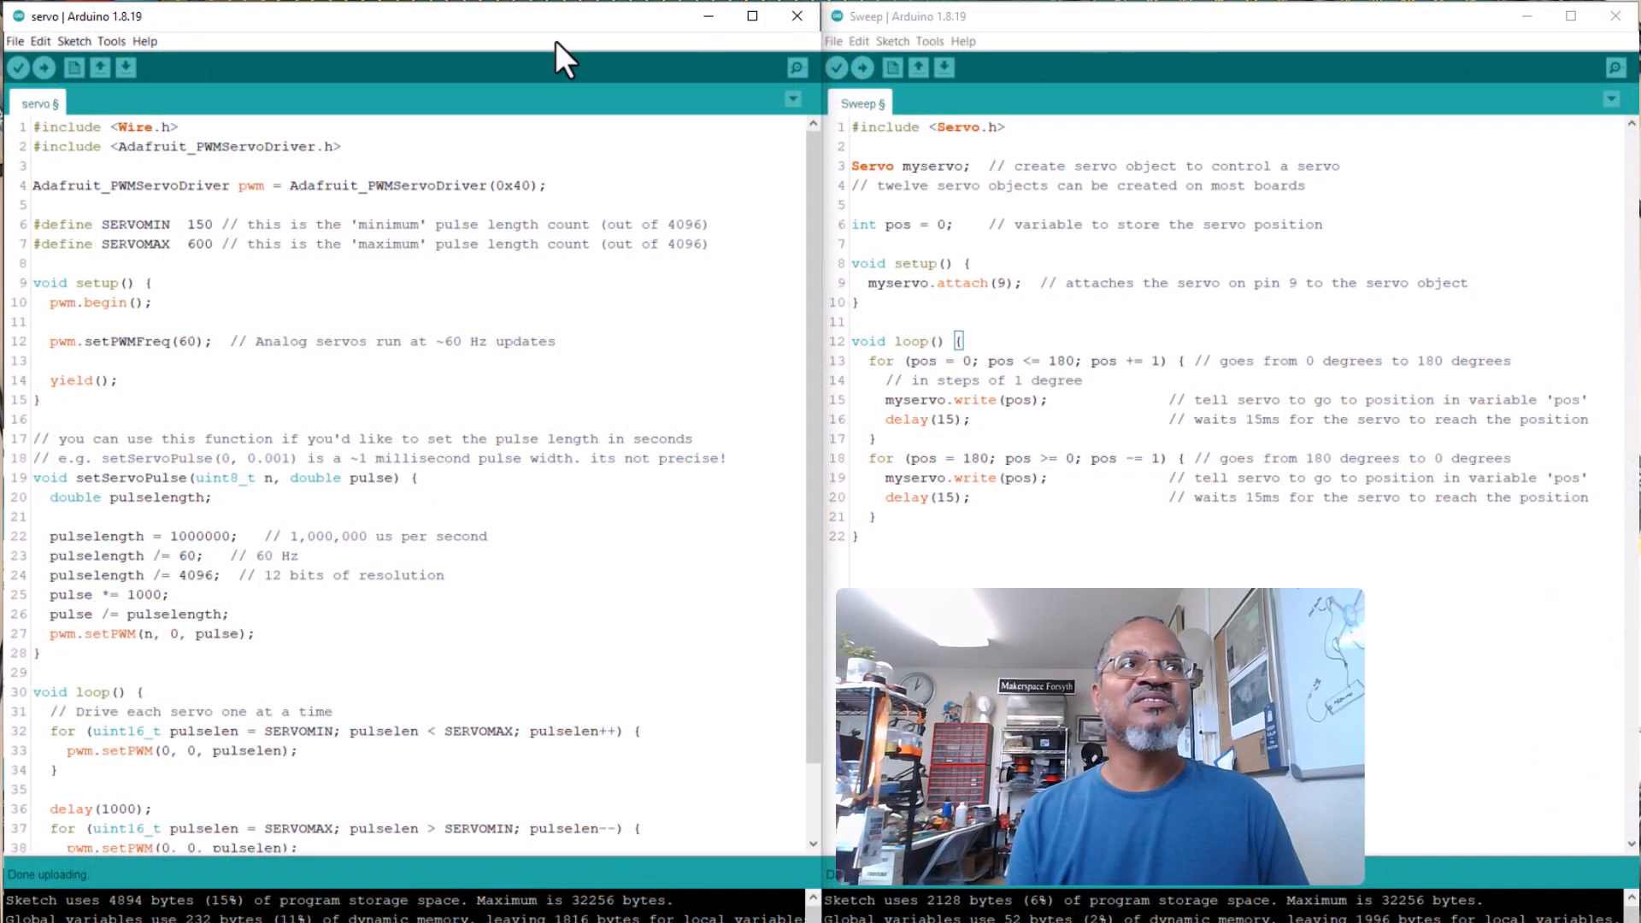
{"action": "left_click", "coordinate": [1154, 13]}
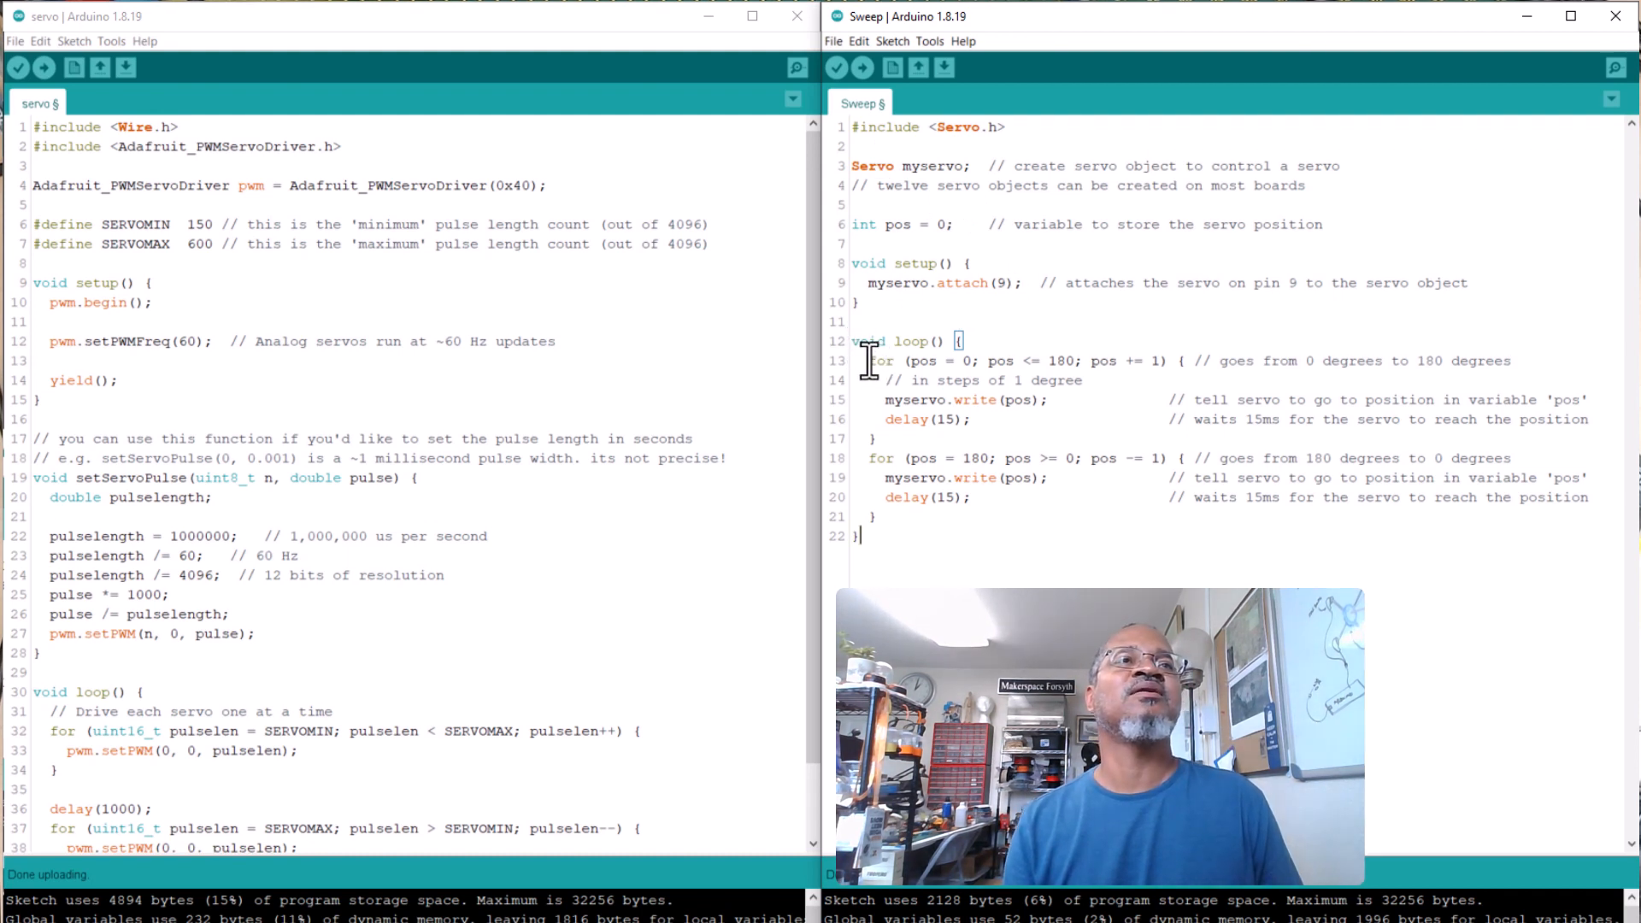
{"action": "left_click_drag", "start_coordinate": [857, 361], "coordinate": [1434, 423]}
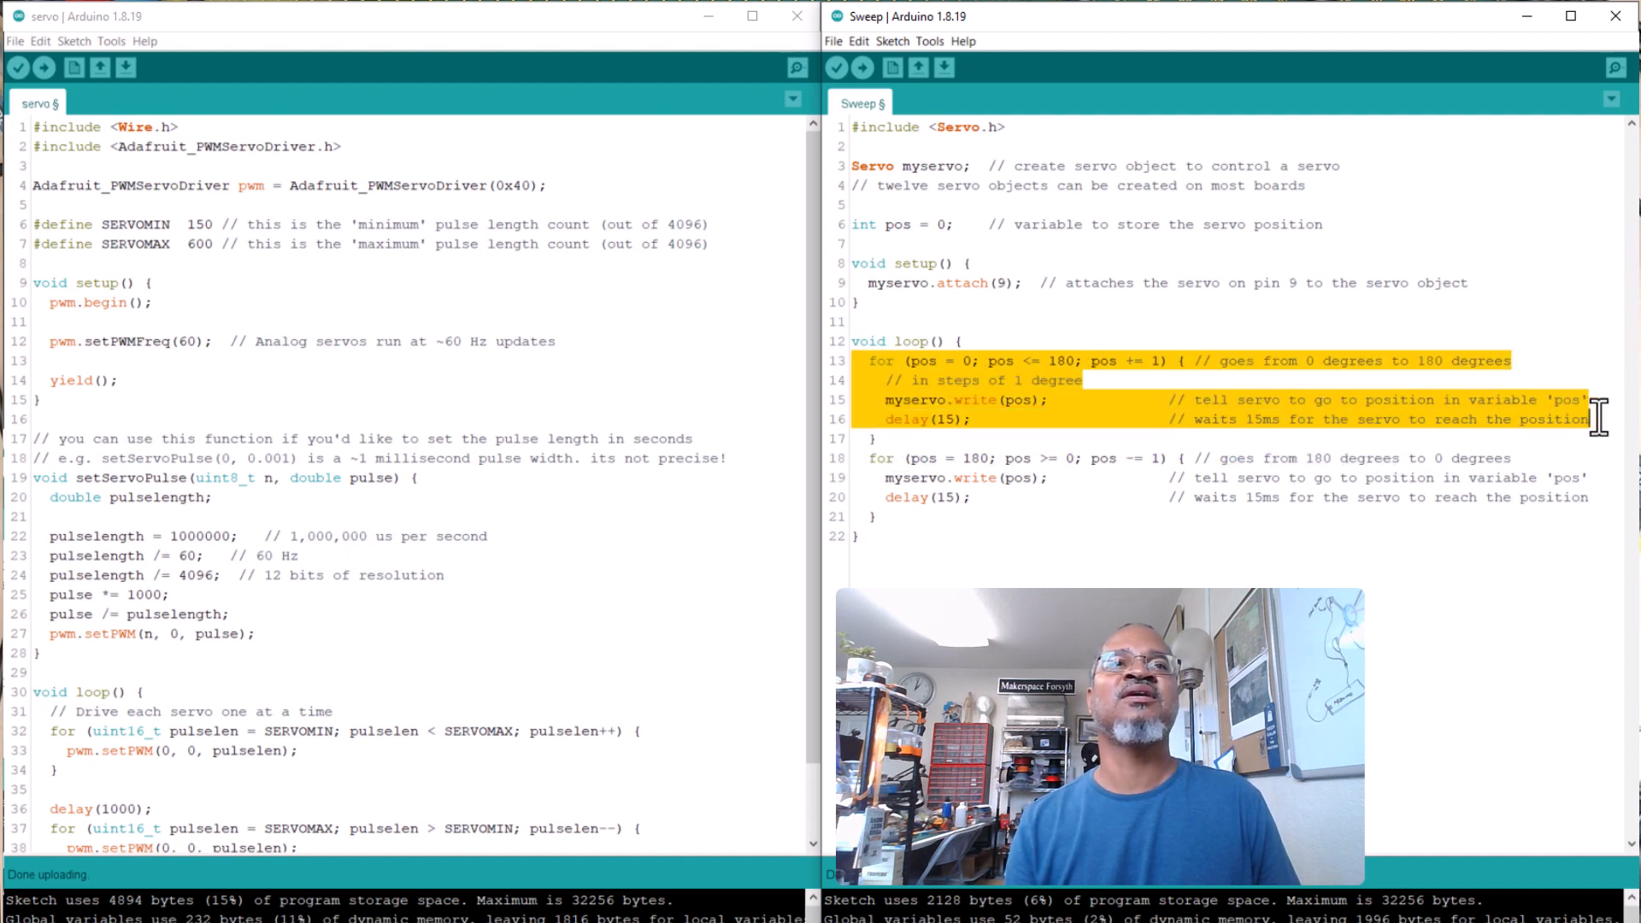
{"action": "left_click", "coordinate": [949, 420]}
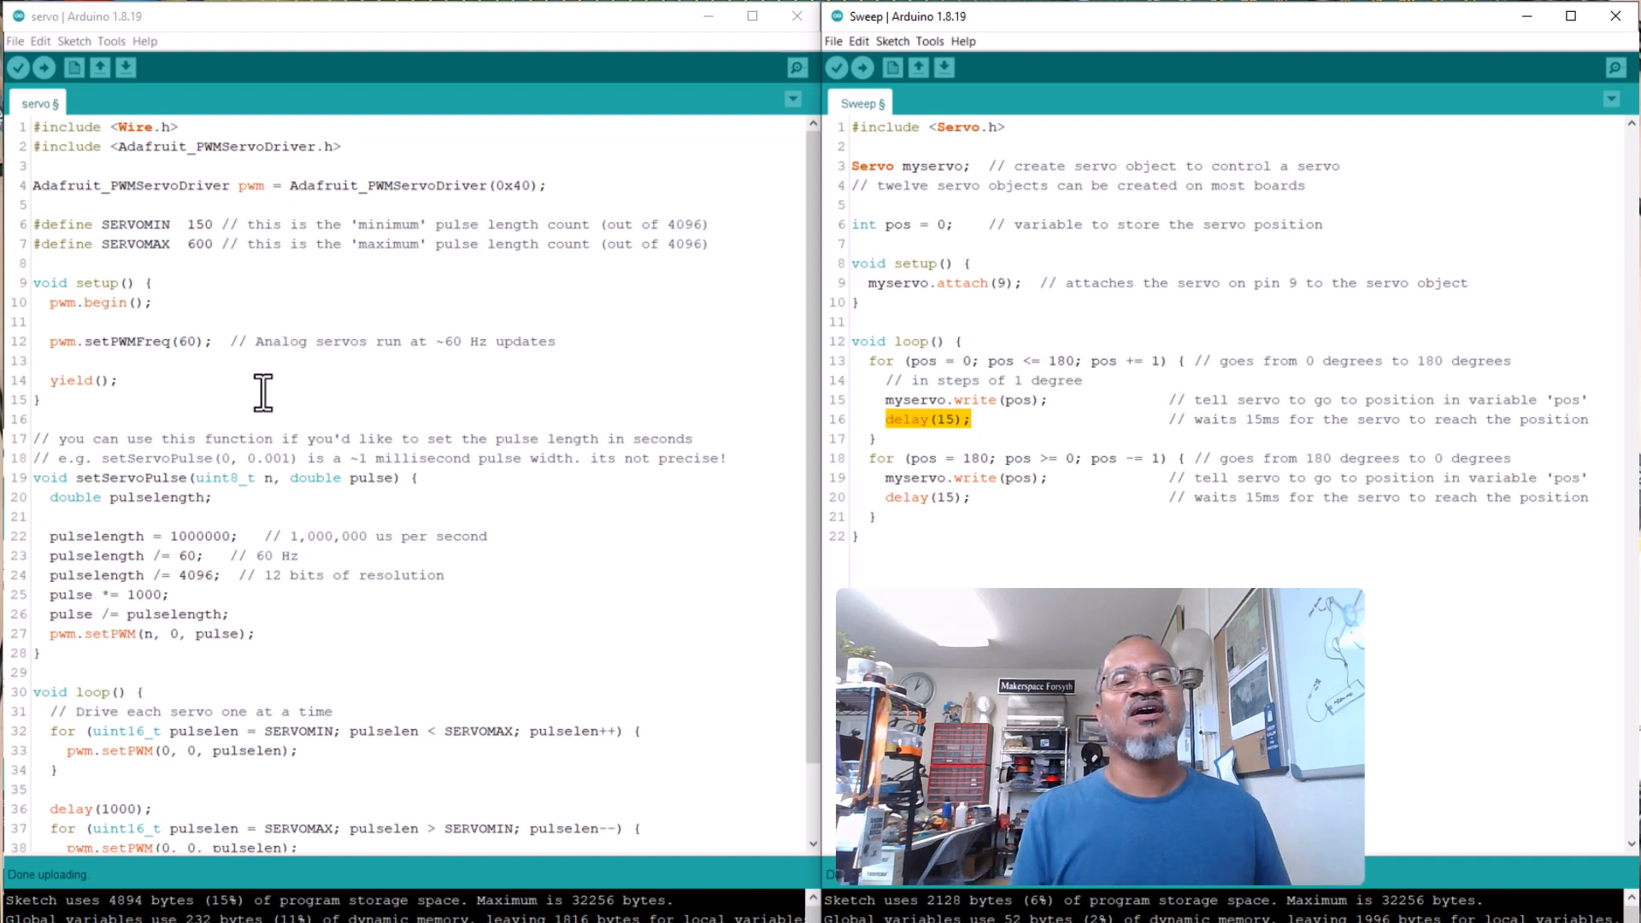
{"action": "scroll", "coordinate": [164, 656], "scroll_direction": "down", "scroll_amount": 2}
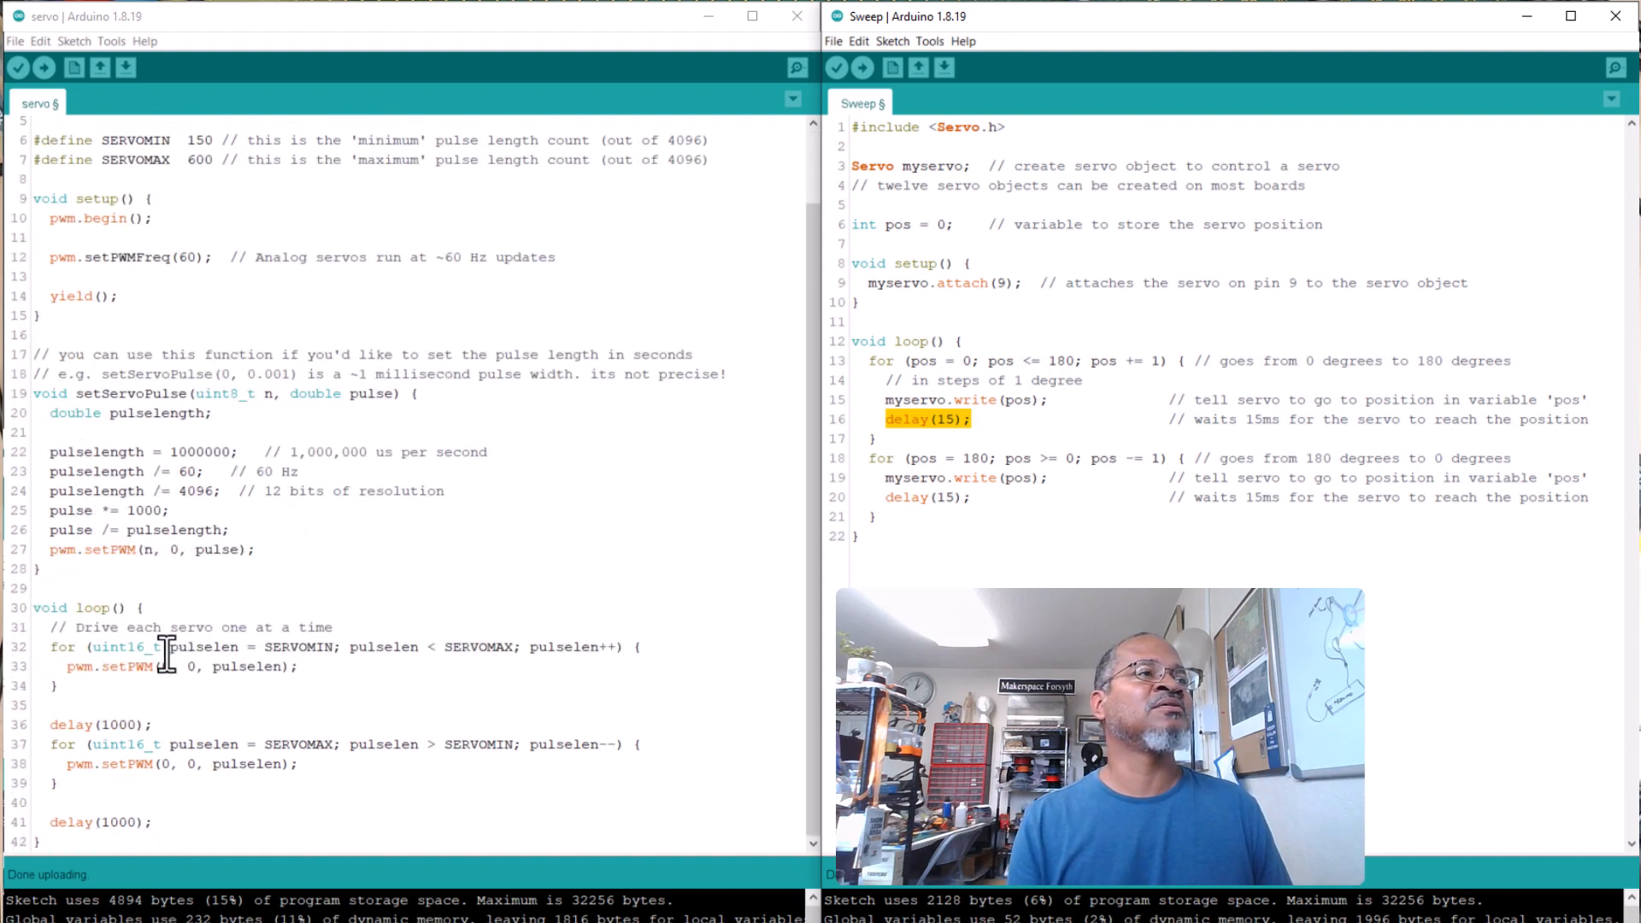
- Point out delay(1000) in the driver's loop() and mark Sweep's loop lines 12–21 for comparison
{"action": "left_click", "coordinate": [119, 724]}
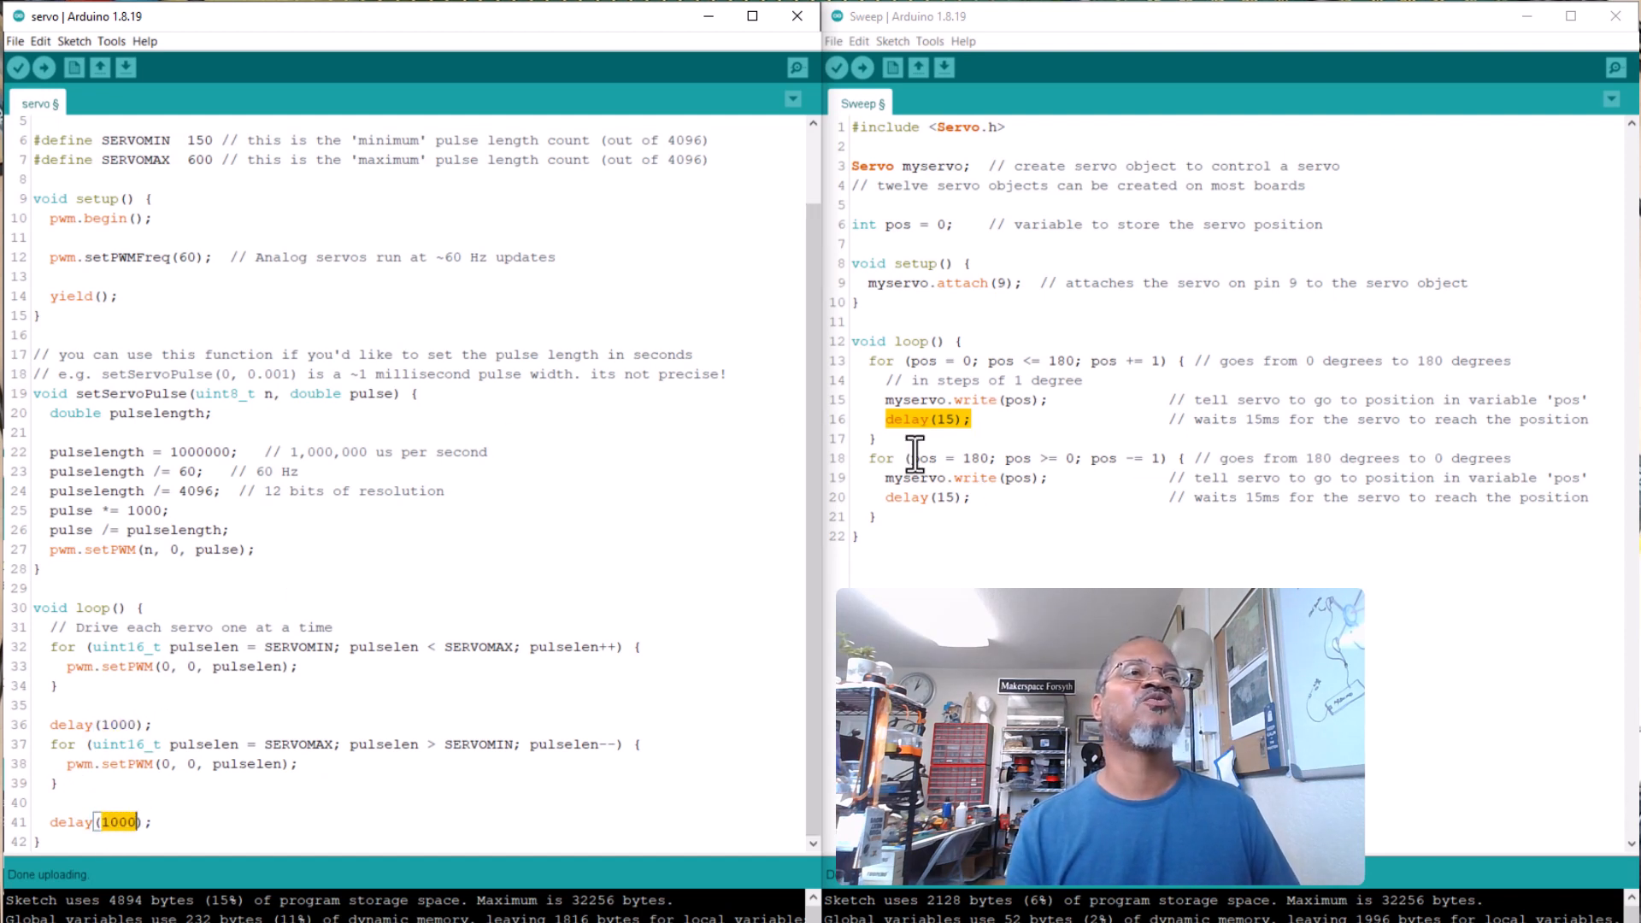
{"action": "left_click_drag", "start_coordinate": [851, 341], "coordinate": [889, 520]}
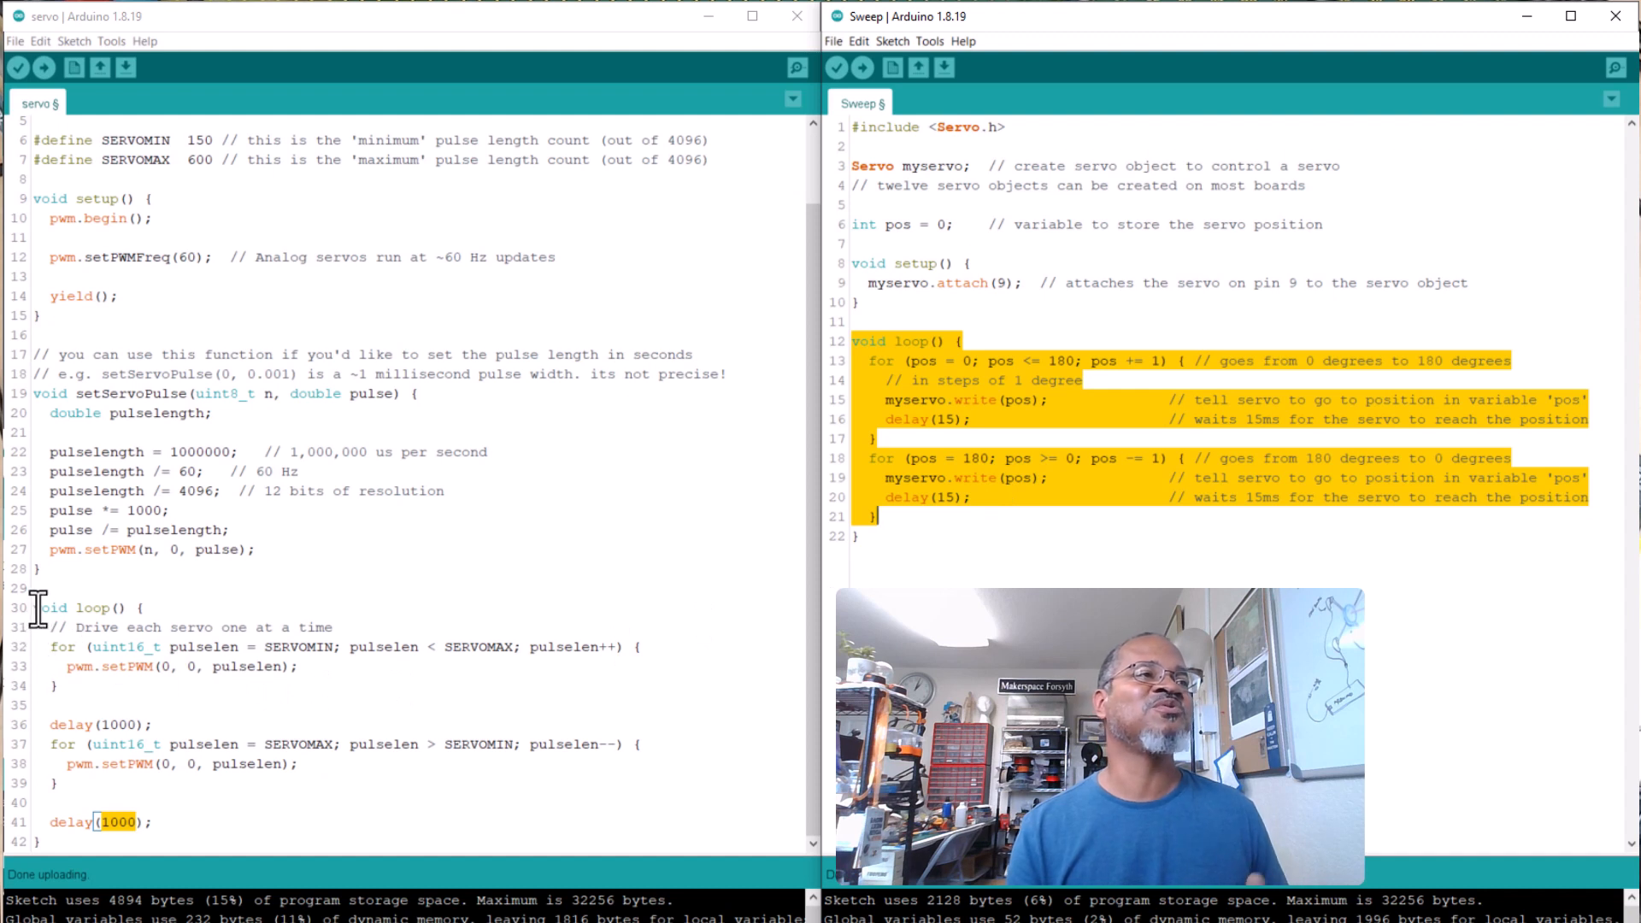
{"action": "left_click_drag", "start_coordinate": [35, 607], "coordinate": [162, 827]}
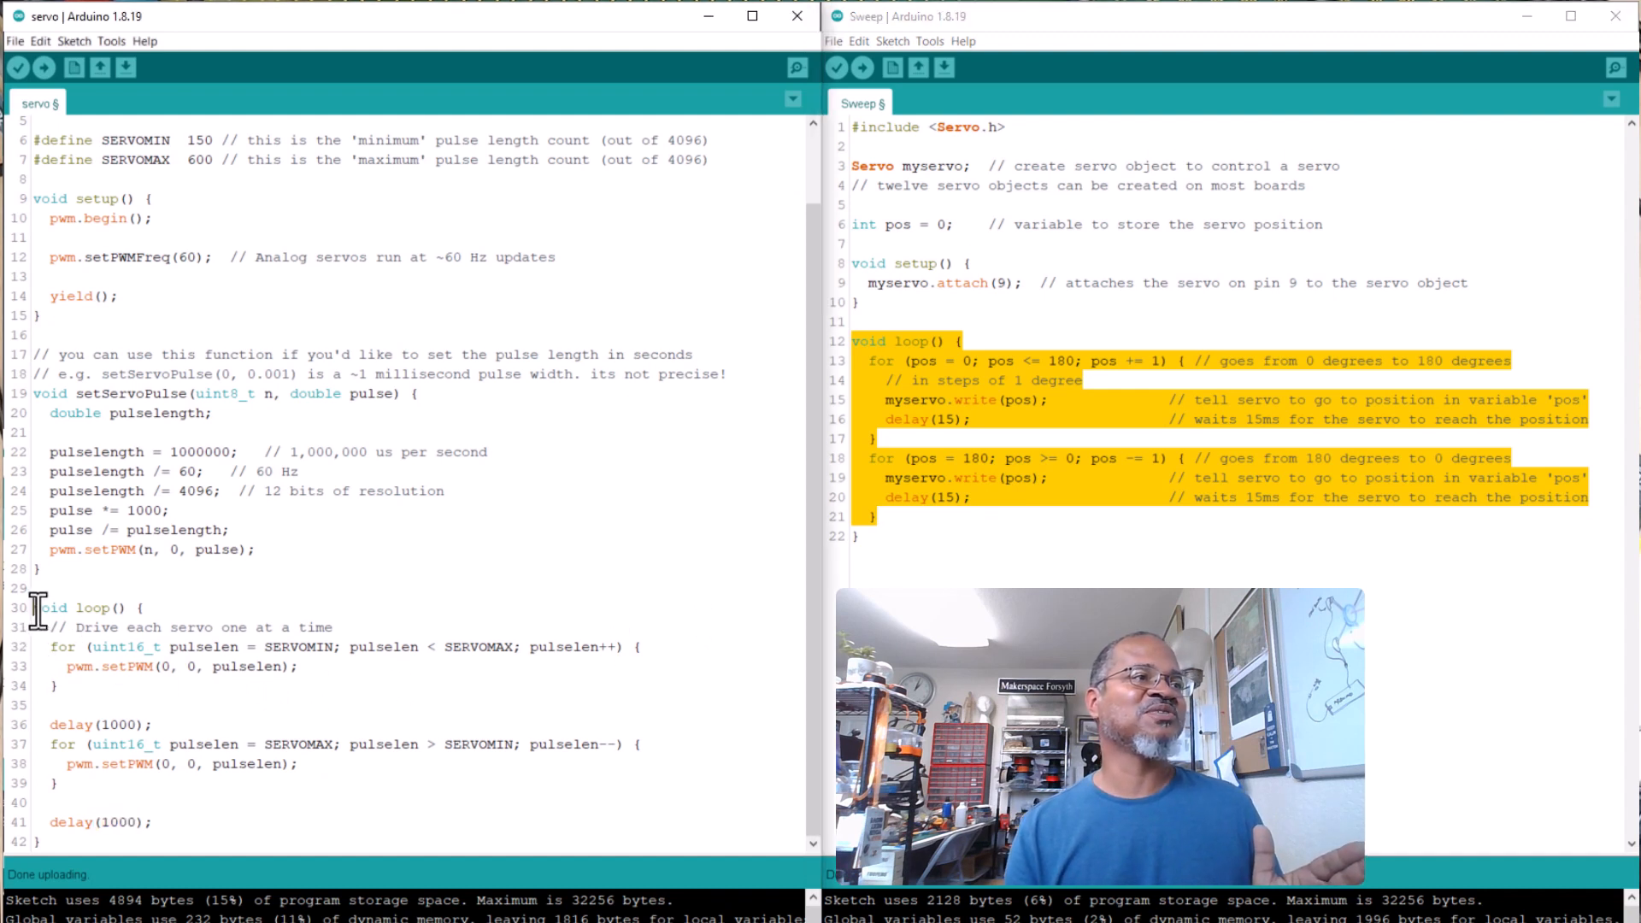